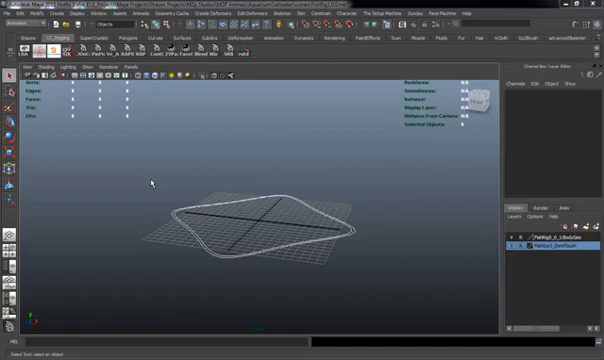
- Orbit the view around the control curve to a top-down angle
mouse_move(143, 191)
left_mouse_down("alt")
mouse_move(143, 204)
mouse_move(120, 204)
mouse_move(120, 210)
mouse_move(109, 173)
mouse_move(119, 185)
left_mouse_up("alt")
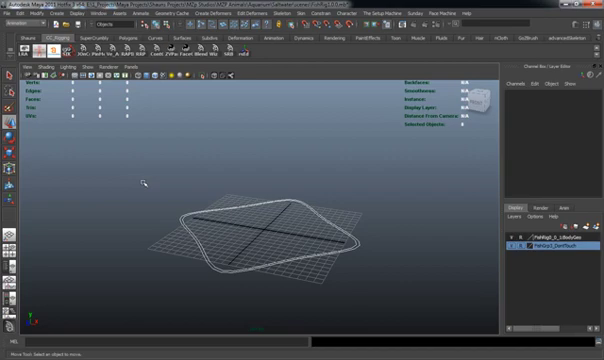
left_click_drag(131, 197, 139, 191, "alt")
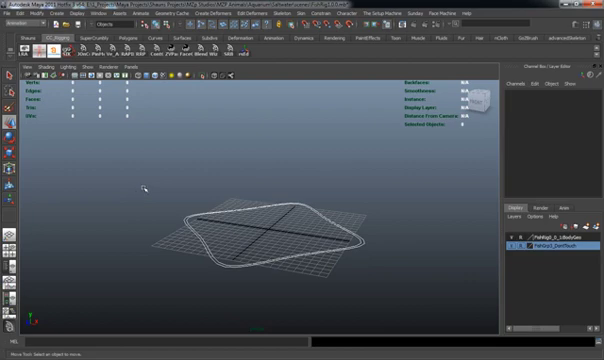
left_click_drag(127, 179, 131, 179, "alt")
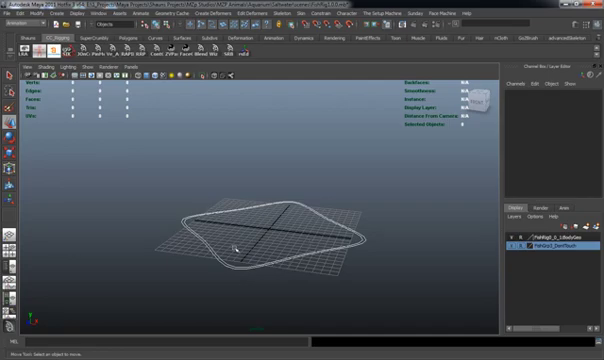
mouse_move(190, 230)
left_mouse_down("alt")
mouse_move(190, 247)
mouse_move(189, 242)
mouse_move(266, 276)
mouse_move(247, 266)
mouse_move(322, 309)
mouse_move(219, 259)
mouse_move(250, 300)
left_mouse_up("alt")
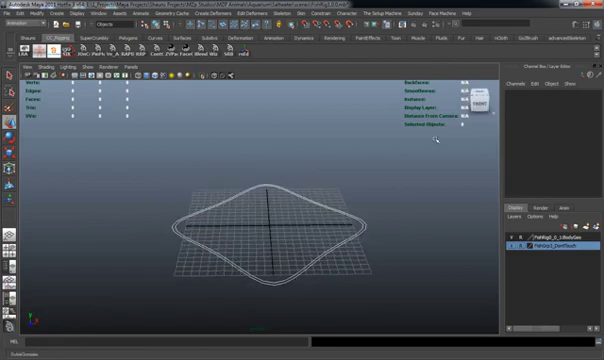
mouse_move(435, 139)
left_mouse_down("alt")
mouse_move(373, 200)
mouse_move(381, 200)
left_mouse_up("alt")
right_click_drag(381, 200, 342, 216, "alt")
left_click_drag(342, 216, 324, 249, "alt")
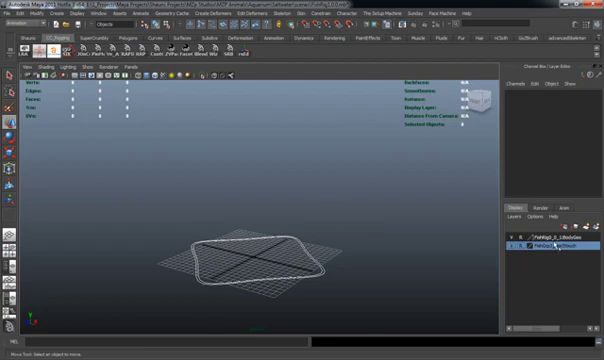
- Rename the top layer to BaseFish_DontTouch, fixing the invalid-name warning, and save the scene
double_click(550, 237)
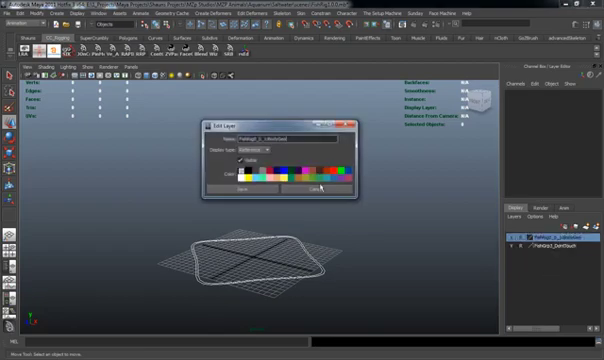
double_click(293, 140)
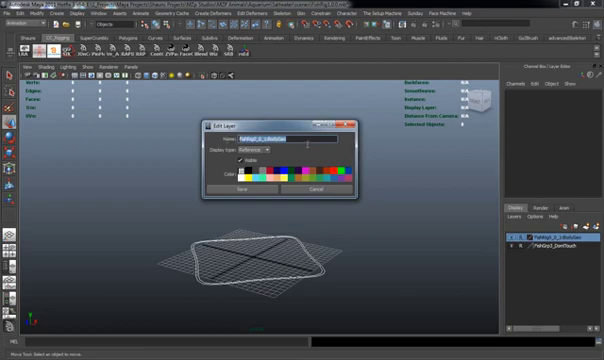
key("BackSpace")
type("Root")
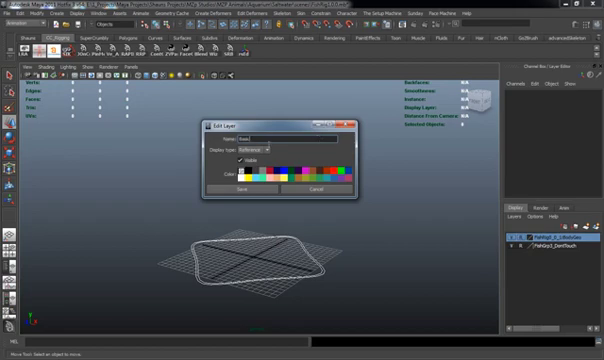
type("Tile")
type("_0")
type("_DontTouch")
left_click(245, 189)
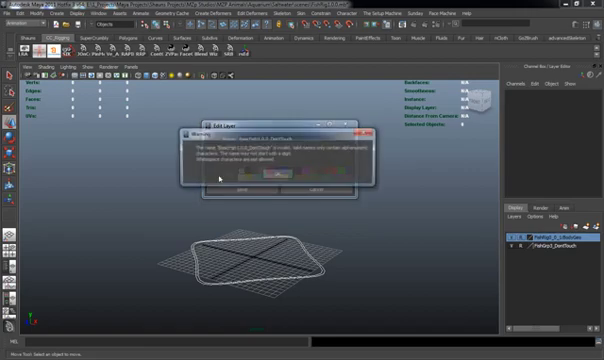
left_click(277, 176)
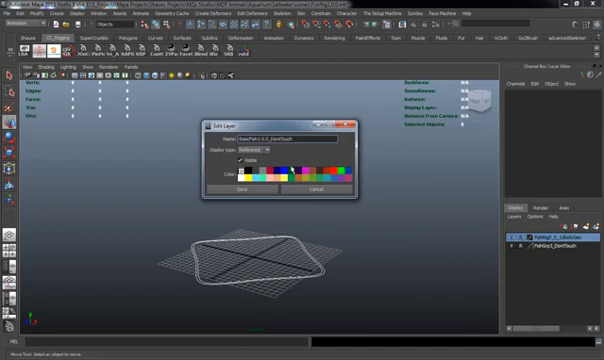
key("BackSpace")
key("BackSpace")
key("BackSpace")
key("BackSpace")
key("BackSpace")
key("BackSpace")
type("_D")
type("ontTouch")
left_click(241, 189)
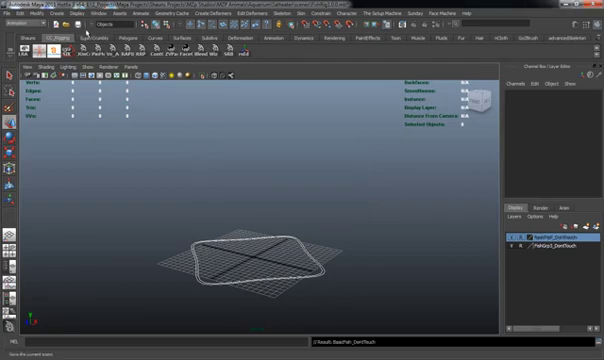
left_click(77, 23)
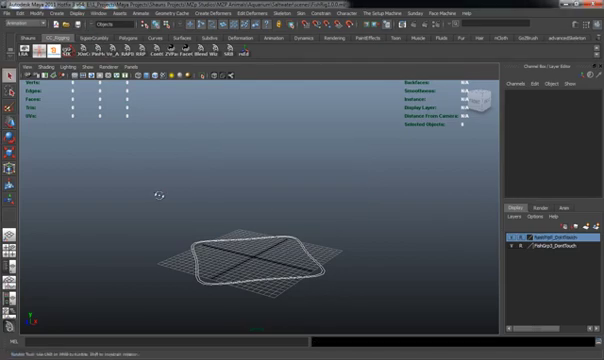
- Select the master fish control curve with the Select Tool
key("q")
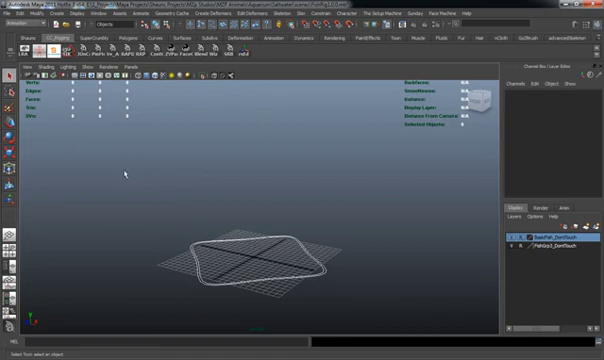
left_click(273, 271)
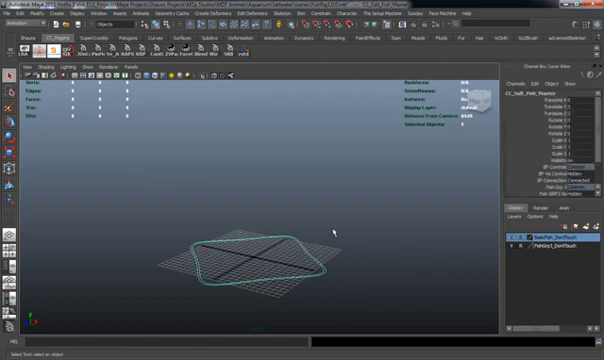
scroll(551, 148, "down", 3)
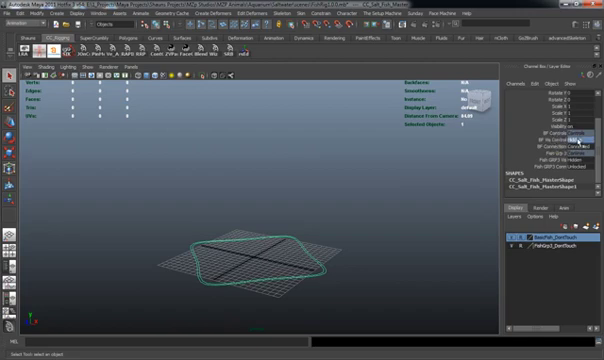
- Turn on the fish mesh display and select the fish global control curve
left_click(576, 143)
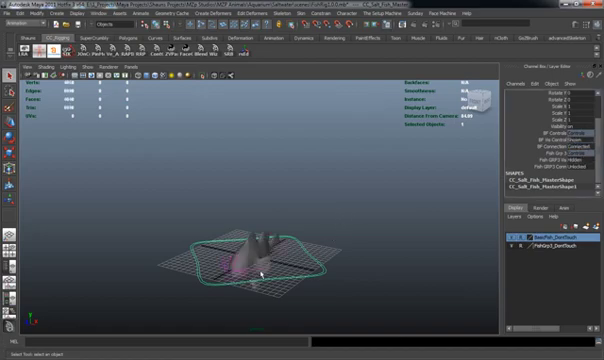
mouse_move(262, 270)
left_mouse_down("alt")
mouse_move(274, 216)
mouse_move(435, 175)
left_mouse_up("alt")
scroll(274, 225, "up", 5)
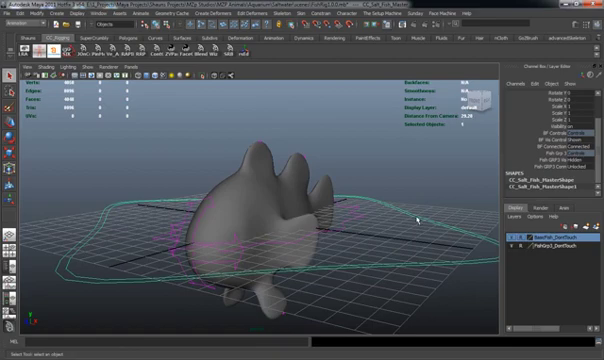
left_click(351, 228)
left_click_drag(560, 99, 577, 155)
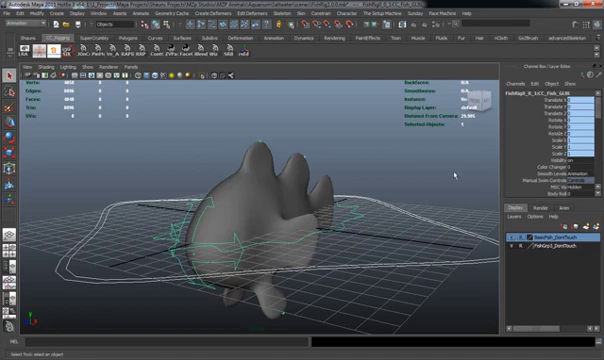
- Reselect the master control curve and test moving it with the Move tool
left_click_drag(318, 186, 428, 210, "alt")
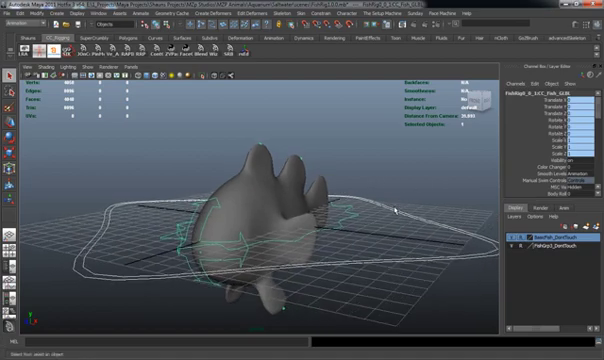
left_click(389, 240)
left_click(448, 280)
scroll(566, 142, "down", 3)
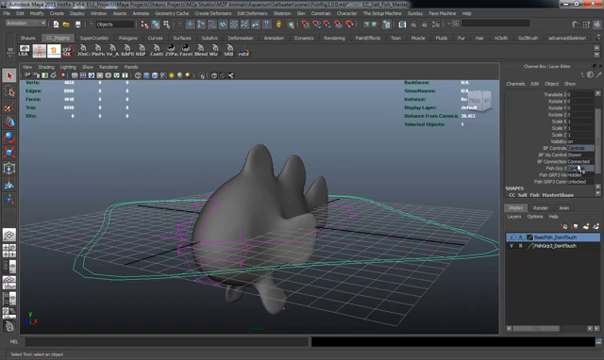
left_click(400, 233)
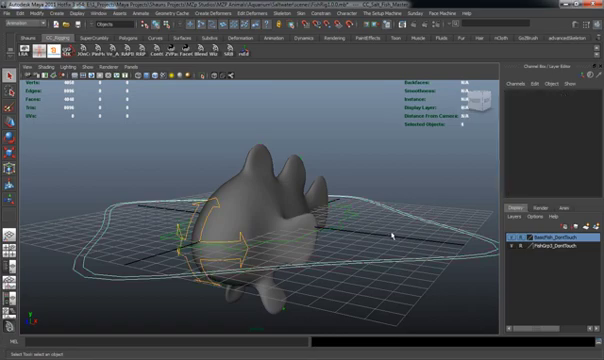
right_click_drag(391, 236, 370, 235, "alt")
left_click(370, 235)
left_click_drag(370, 235, 360, 270, "alt")
key("w")
mouse_move(280, 225)
left_mouse_down("alt")
mouse_move(307, 266)
mouse_move(242, 268)
mouse_move(216, 282)
mouse_move(242, 210)
mouse_move(275, 222)
left_mouse_up("alt")
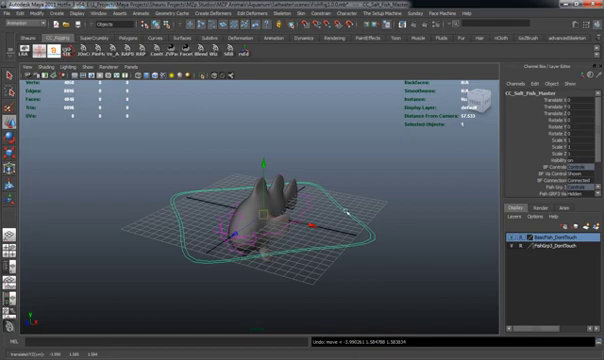
- Set BP Connection to Free and move the master control curve up and right
left_click(388, 200)
key("ctrl+z")
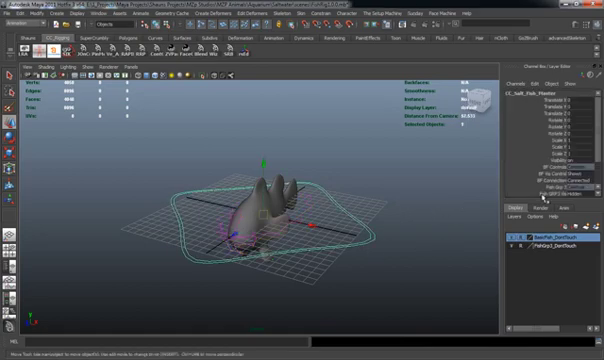
left_click(585, 193)
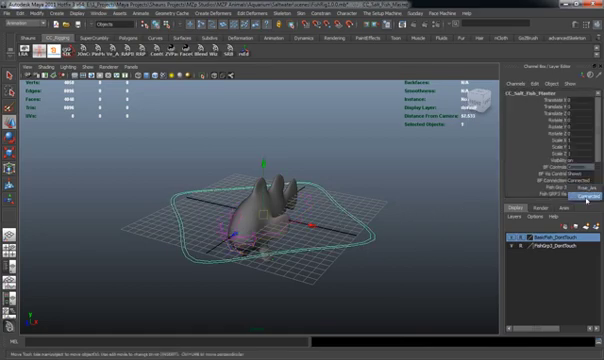
left_click(585, 196)
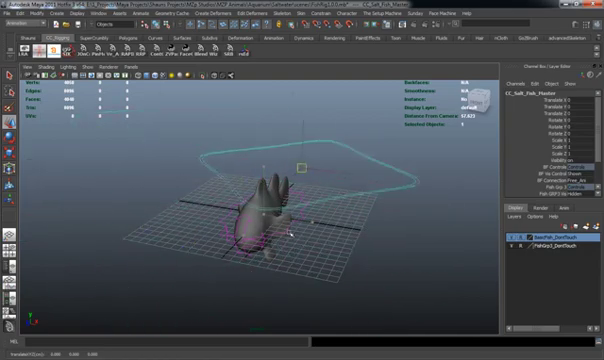
left_click_drag(289, 232, 366, 193)
- Select the fish rig, drag it left and back, then deselect it
left_click(309, 213)
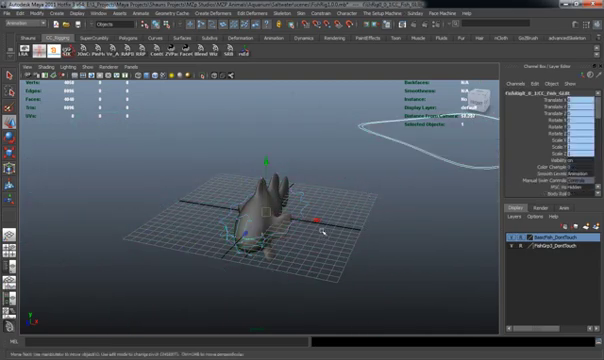
mouse_move(321, 229)
left_mouse_down()
mouse_move(187, 213)
mouse_move(316, 219)
mouse_move(215, 190)
left_mouse_up()
left_click(300, 140)
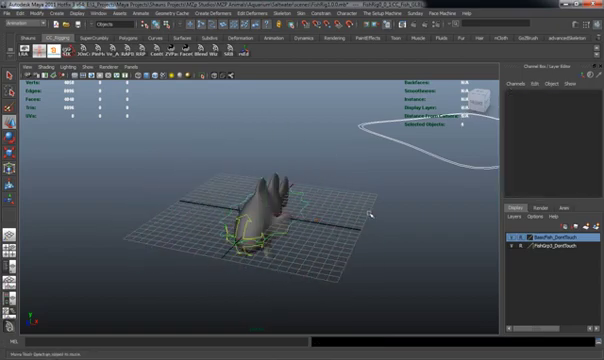
left_click_drag(300, 140, 407, 181, "alt")
- Scale CC_Salt_Fish_Master down, then undo the scaling and the selection change
left_click(430, 153)
key("e")
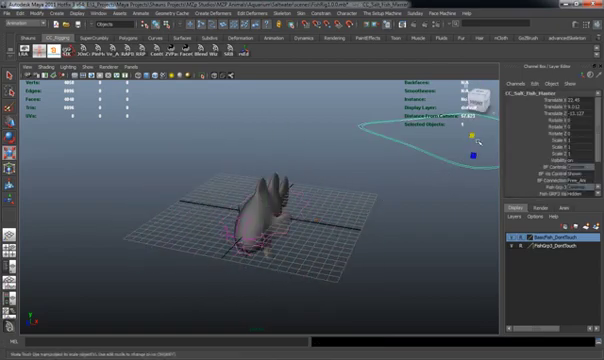
middle_click_drag(366, 146, 267, 216)
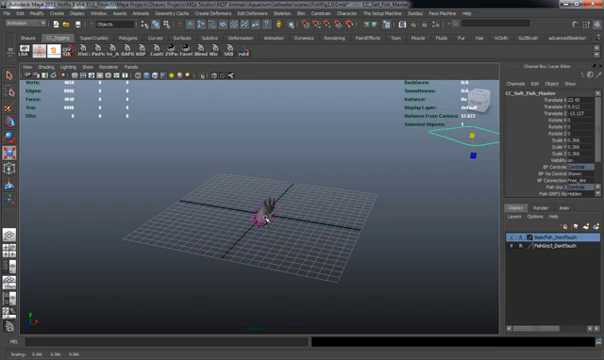
key("ctrl+z")
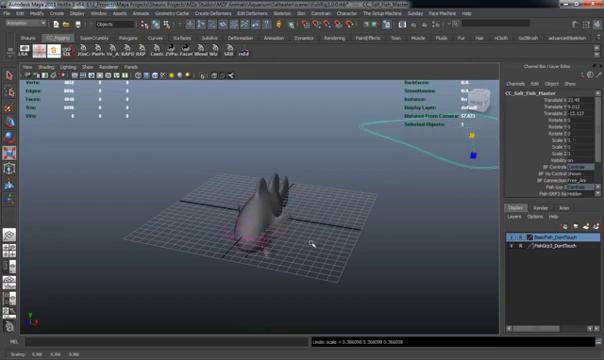
key("ctrl+z")
key("ctrl+z")
key("ctrl+z")
key("ctrl+z")
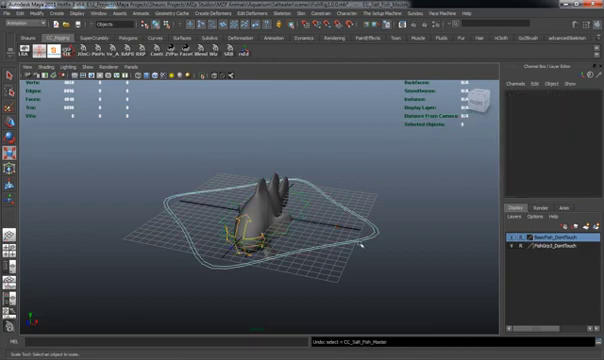
scroll(572, 170, "down", 2)
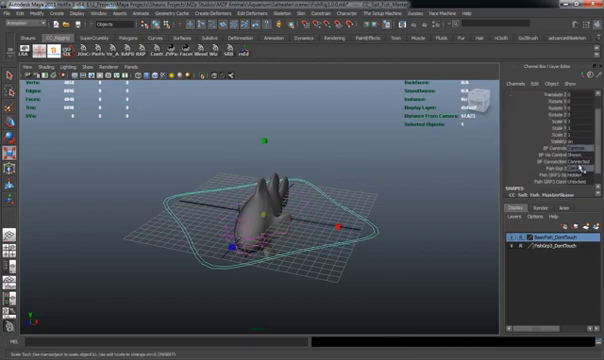
- Hide the fish geometry and reselect the CC_Salt_Fish_Master curve
key("ctrl+z")
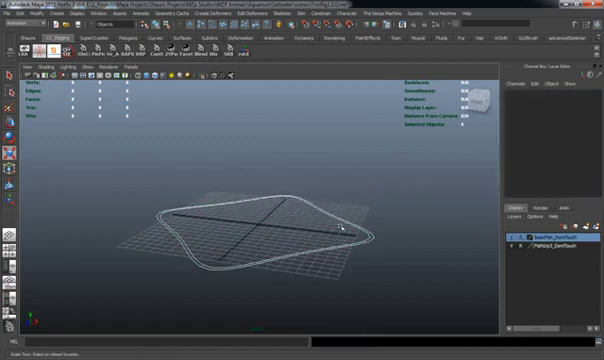
key("ctrl+z")
scroll(527, 176, "down", 3)
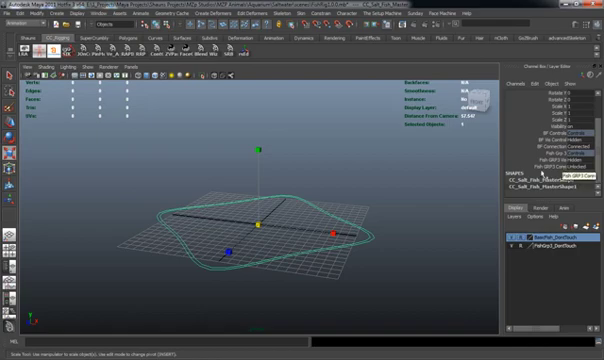
left_click(282, 185)
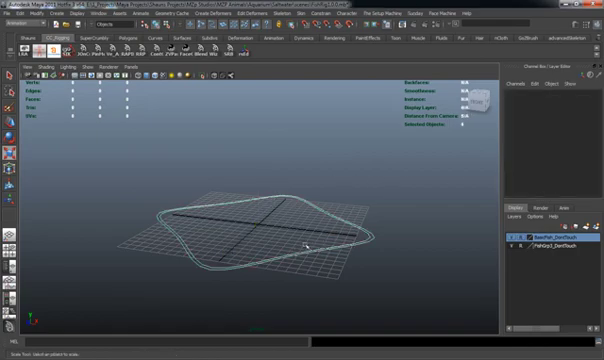
left_click(338, 258)
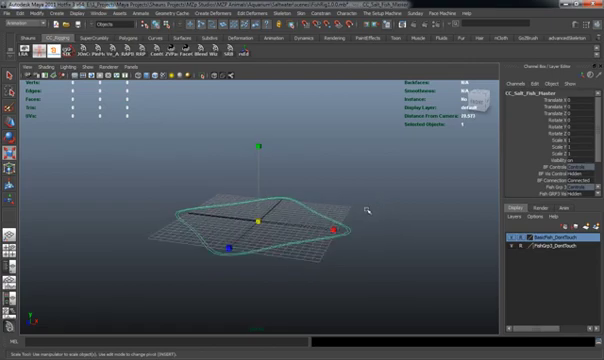
scroll(567, 155, "down", 3)
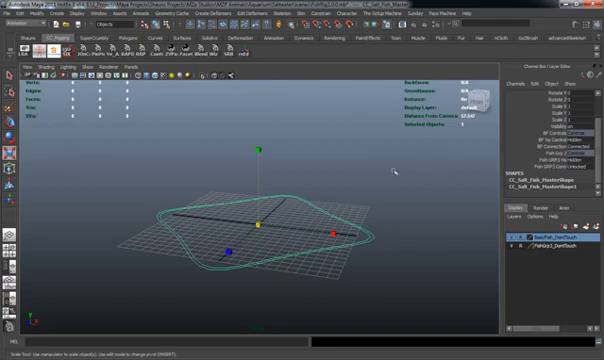
- Deselect all, open abxPicker on its Modules page, and move the window right
left_click(114, 153)
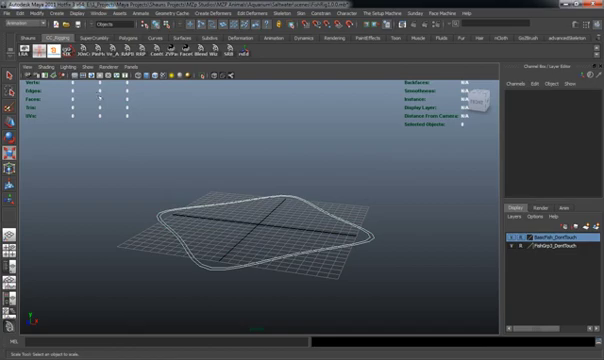
left_click(40, 50)
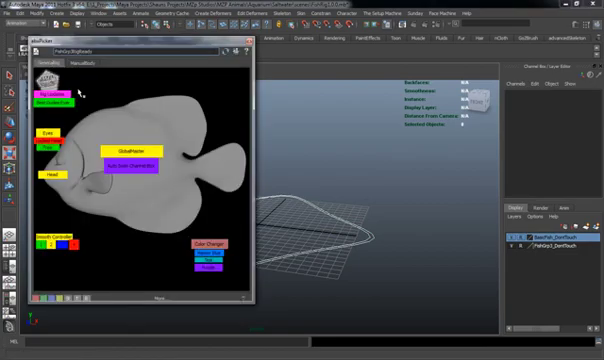
left_click(151, 55)
left_click_drag(125, 41, 168, 34)
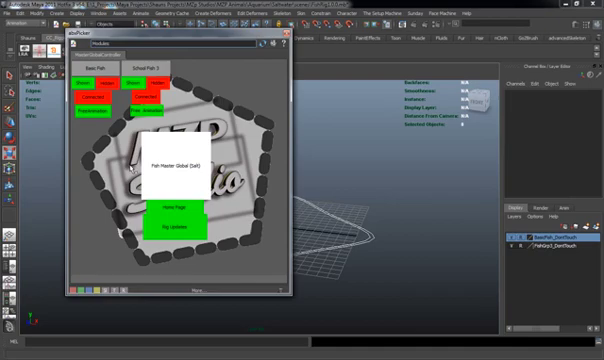
left_click_drag(77, 33, 46, 45)
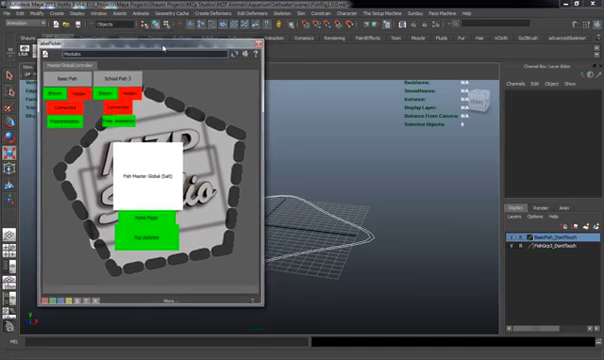
left_click(147, 151)
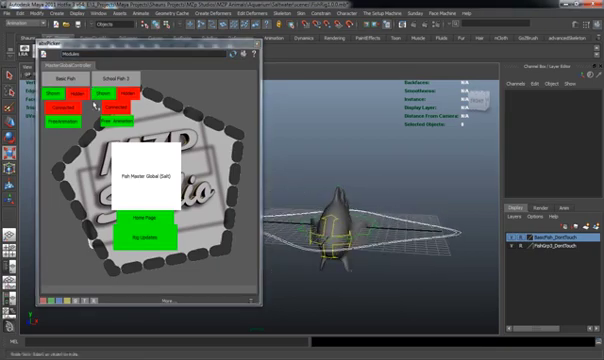
key("ctrl+h")
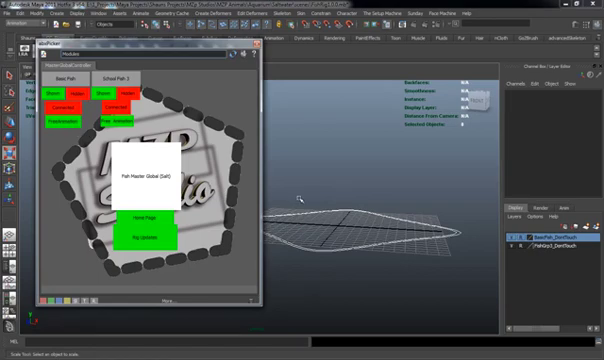
left_click_drag(298, 196, 380, 260, "alt")
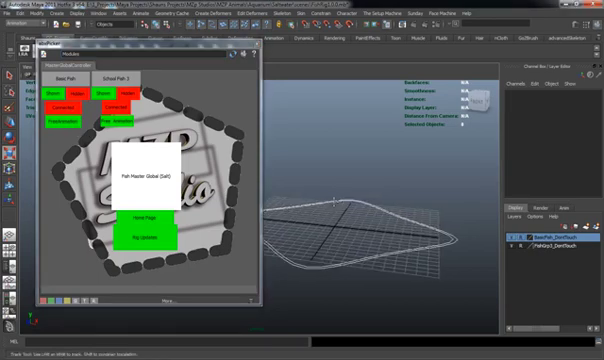
left_click(388, 266)
left_click(142, 62)
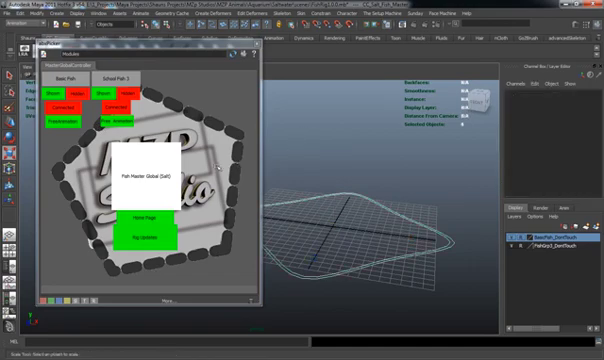
left_click(458, 275)
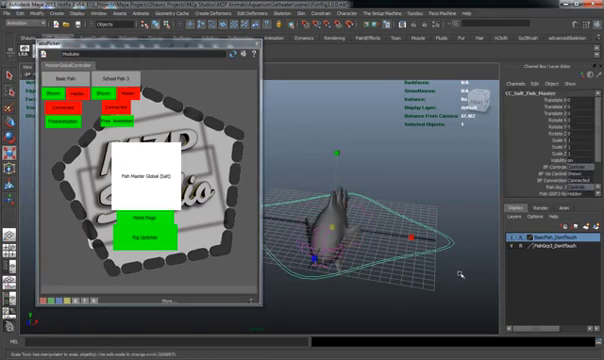
scroll(575, 158, "down", 3)
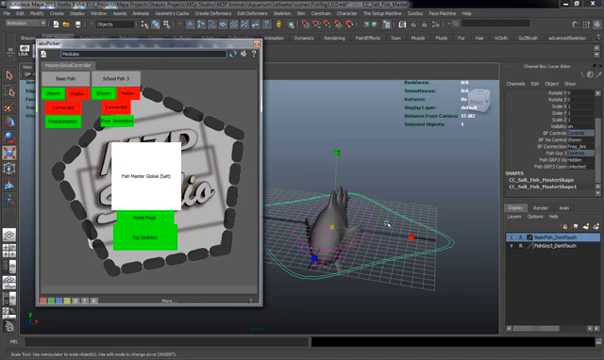
key("w")
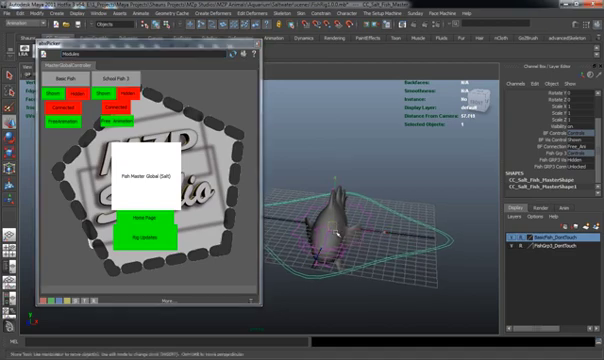
left_click_drag(340, 236, 325, 245)
key("ctrl+z")
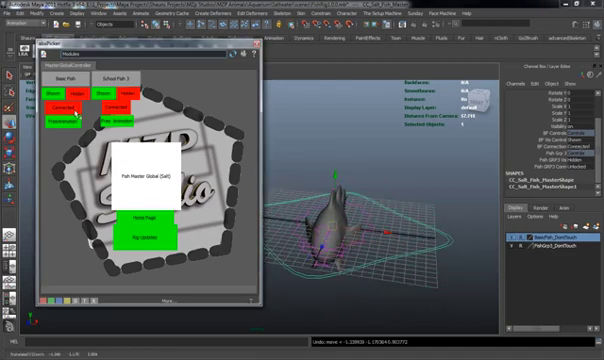
key("ctrl+h")
left_click(250, 127)
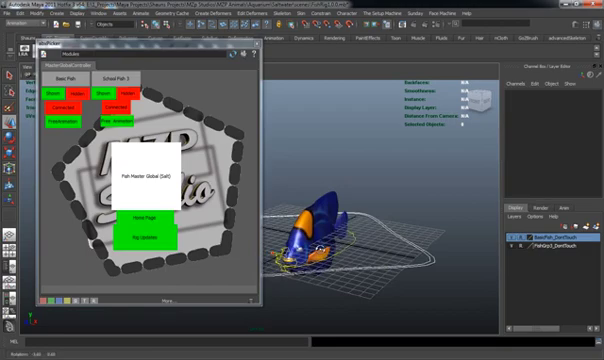
- Select the fish rig's Global Master control
left_click(357, 253)
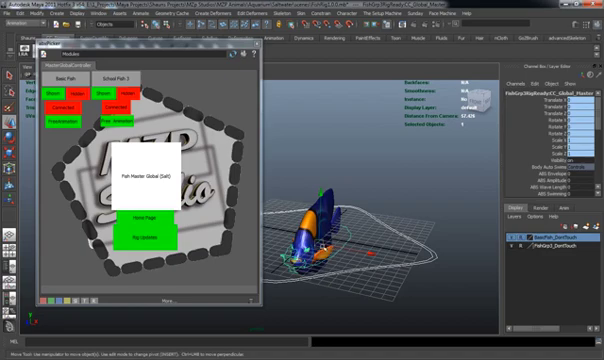
scroll(570, 165, "down", 2)
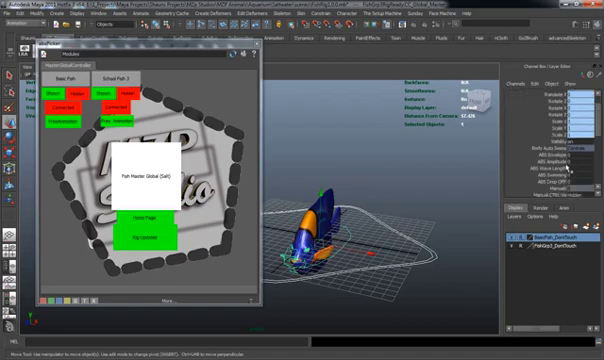
scroll(570, 162, "down", 3)
scroll(570, 162, "down", 2)
scroll(566, 155, "down", 2)
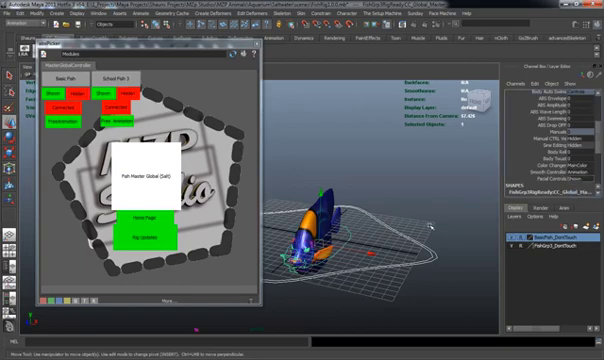
- Select the jaw_FC control and raise Lip Follow to pucker the lips
left_click(392, 181)
scroll(390, 200, "up", 5)
scroll(357, 228, "up", 3)
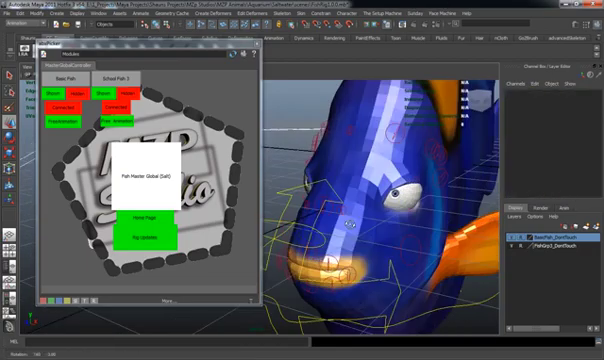
left_click_drag(364, 216, 340, 200, "alt")
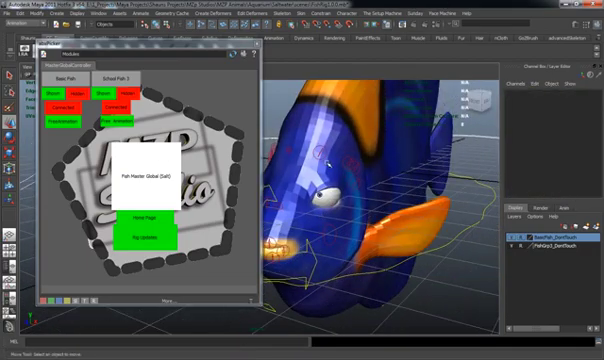
left_click_drag(340, 200, 322, 192, "alt")
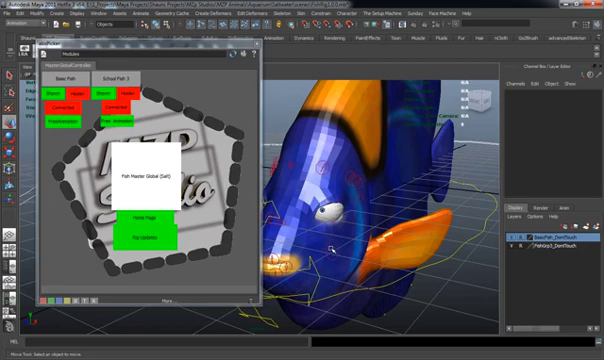
left_click(158, 118)
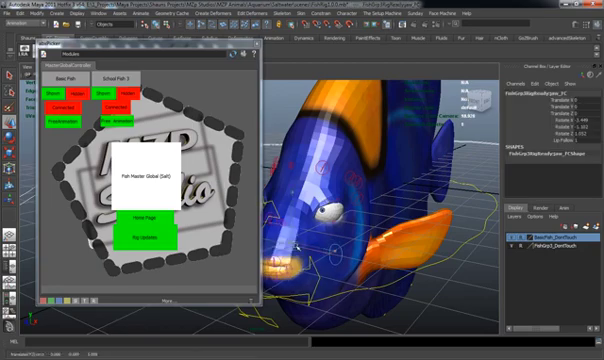
left_click(538, 142)
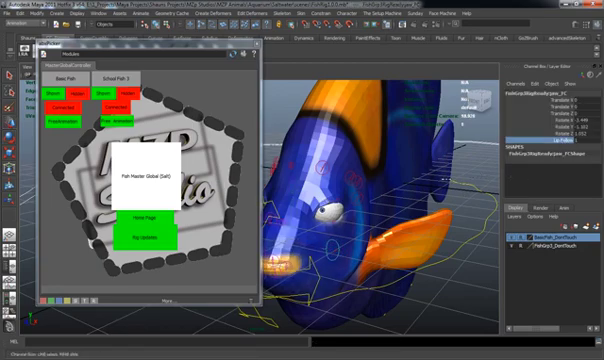
mouse_move(538, 142)
middle_mouse_down()
mouse_move(580, 142)
mouse_move(560, 142)
mouse_move(563, 150)
middle_mouse_up()
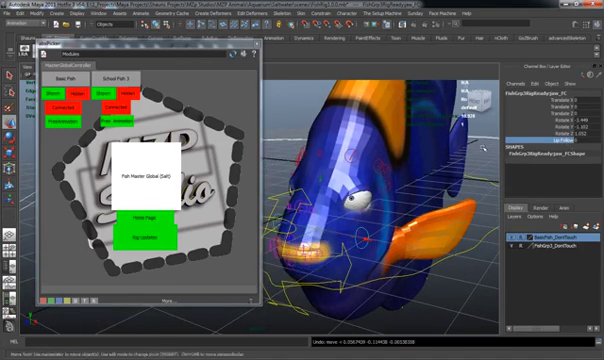
- Set jaw_FC Rotate X, Y and Z to 0, then deselect and view the whole fish
left_click(375, 243)
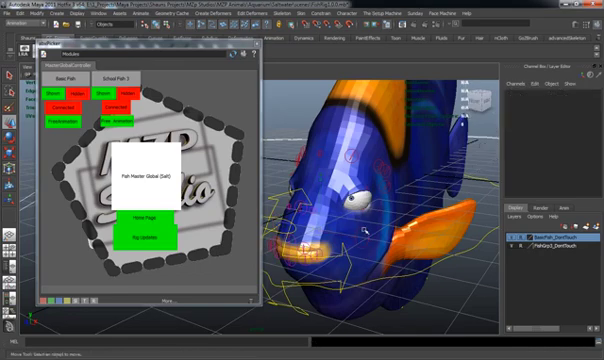
left_click(300, 245)
left_click_drag(548, 148, 550, 163)
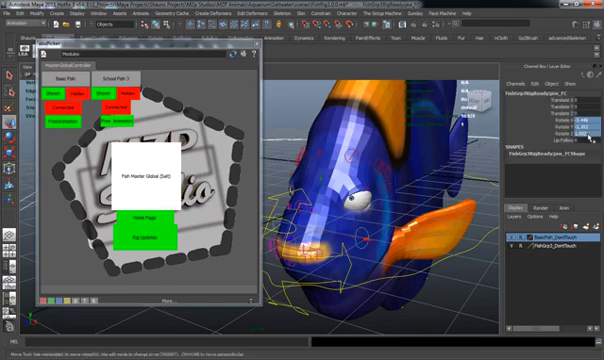
type("0")
key("Return")
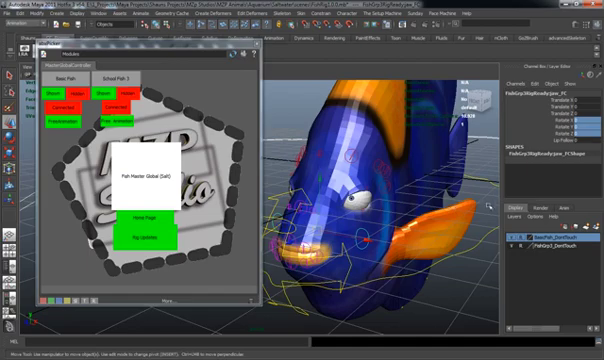
left_click(490, 205)
left_click_drag(490, 205, 367, 252, "alt")
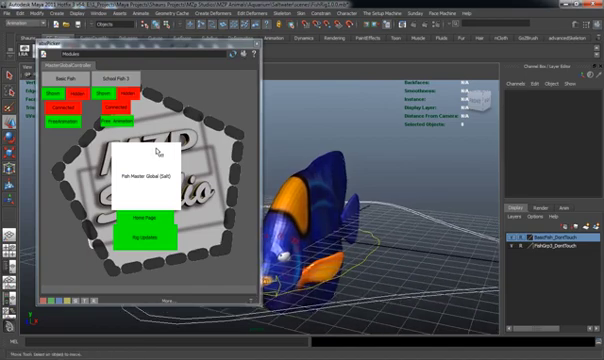
- Hide the fish model, then try selecting the Path Master Global (Salt) controller and path curve
left_click(127, 118)
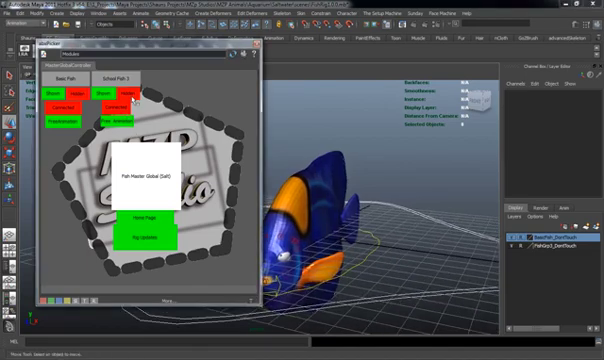
left_click(132, 96)
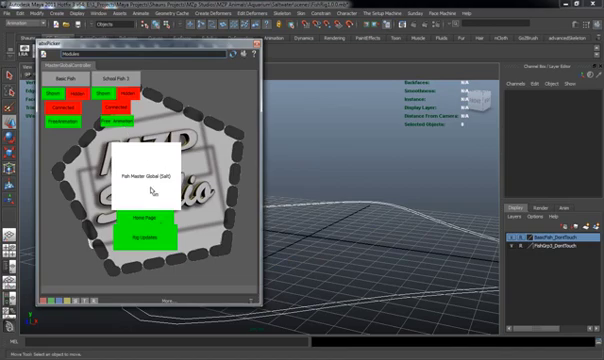
left_click(155, 185)
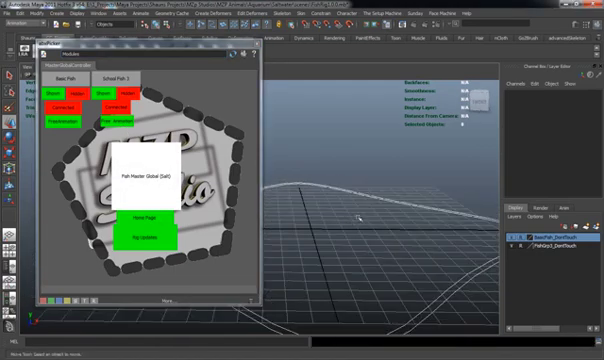
left_click(166, 188)
left_click(312, 217)
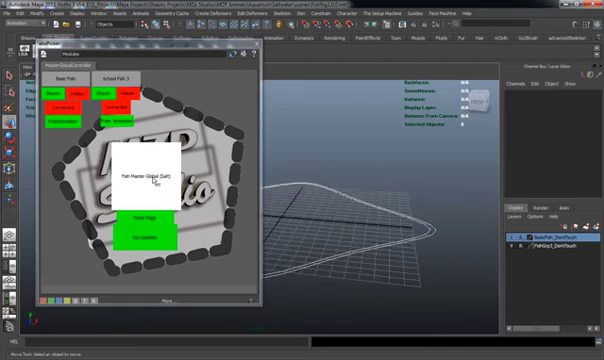
left_click(153, 184)
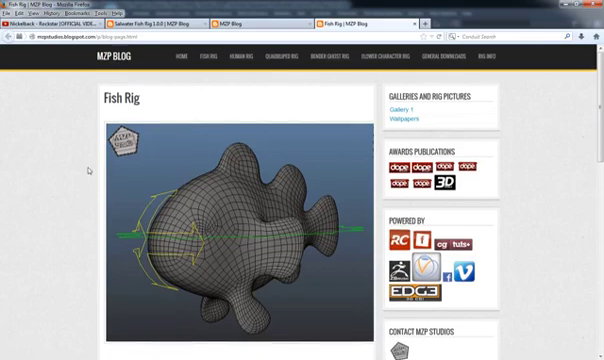
scroll(88, 166, "down", 10)
scroll(90, 175, "down", 3)
scroll(90, 181, "up", 3)
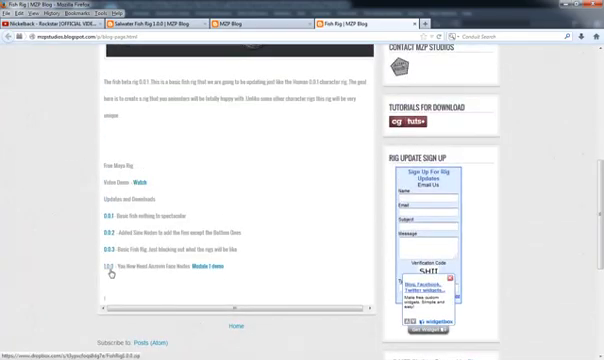
scroll(66, 256, "up", 2)
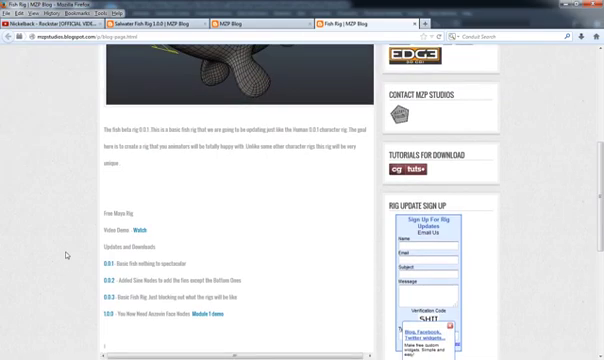
scroll(77, 240, "up", 2)
scroll(76, 240, "down", 4)
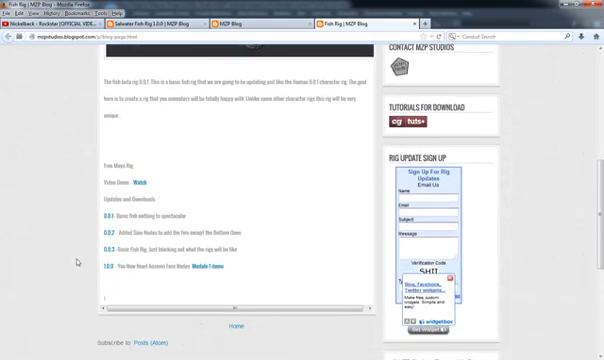
scroll(77, 261, "up", 1)
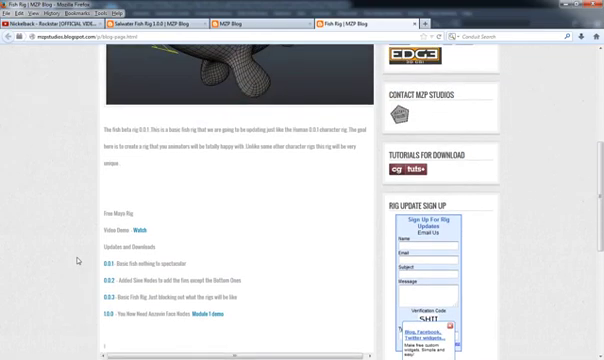
scroll(77, 261, "up", 2)
scroll(77, 261, "down", 2)
scroll(77, 260, "down", 1)
scroll(90, 245, "up", 3)
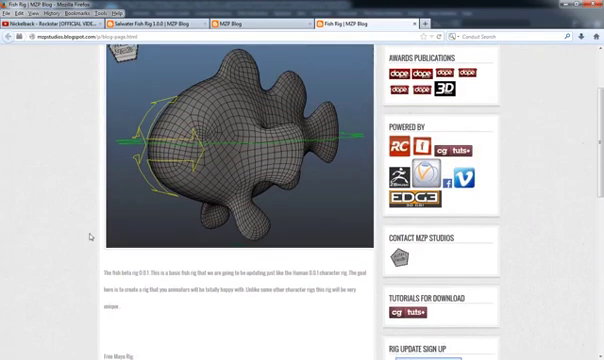
scroll(97, 206, "up", 2)
scroll(97, 206, "down", 2)
scroll(483, 136, "down", 1)
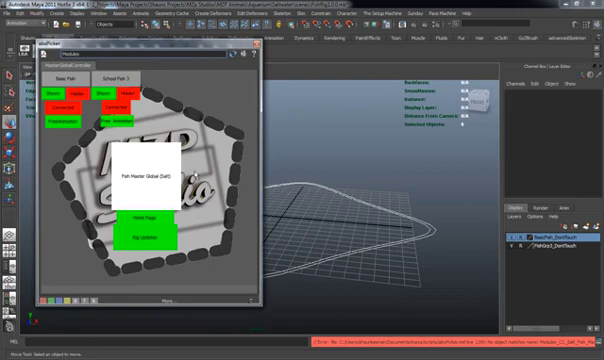
- Shift the abxPicker slightly left, clear the error, and tilt the view of the grid and path
left_click_drag(187, 46, 170, 41)
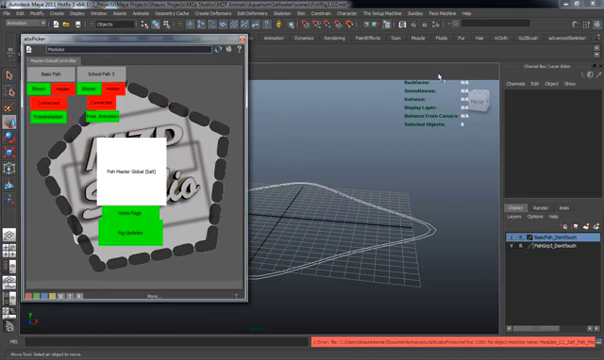
left_click(360, 171)
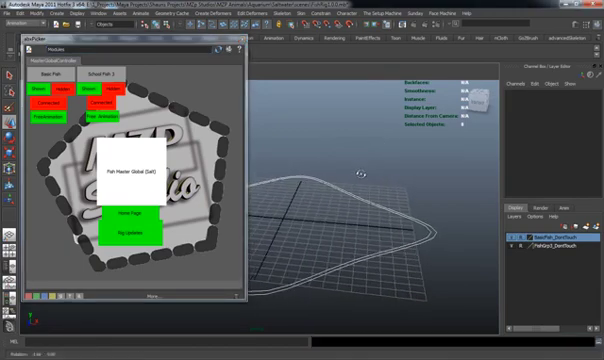
left_click_drag(360, 171, 313, 186, "alt")
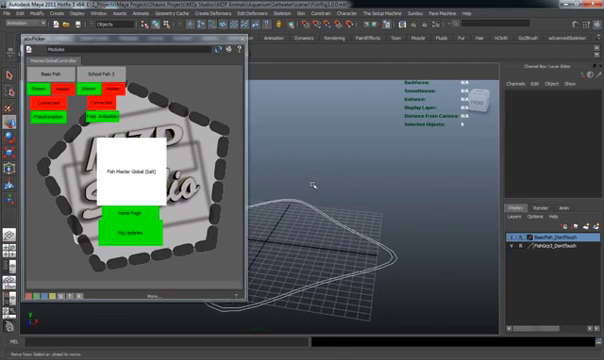